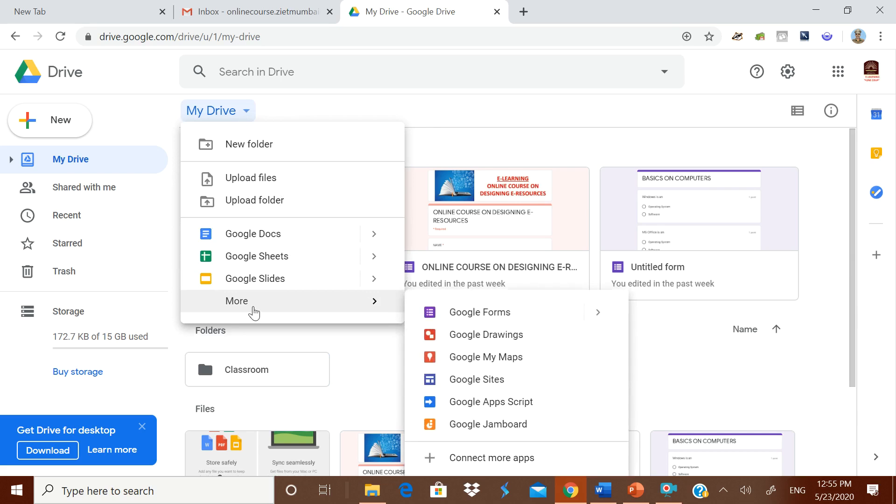
Create a new Google Form and make it a quiz that does not show respondents their missed questions.
click(477, 316)
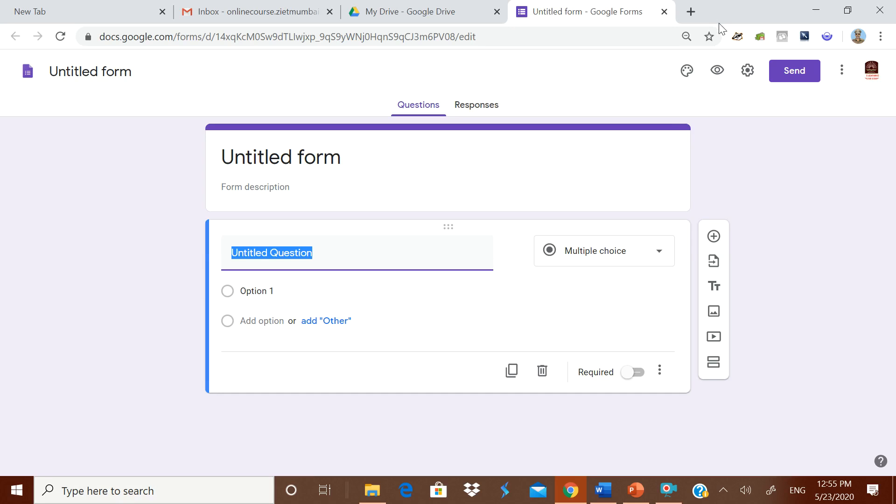
click(748, 73)
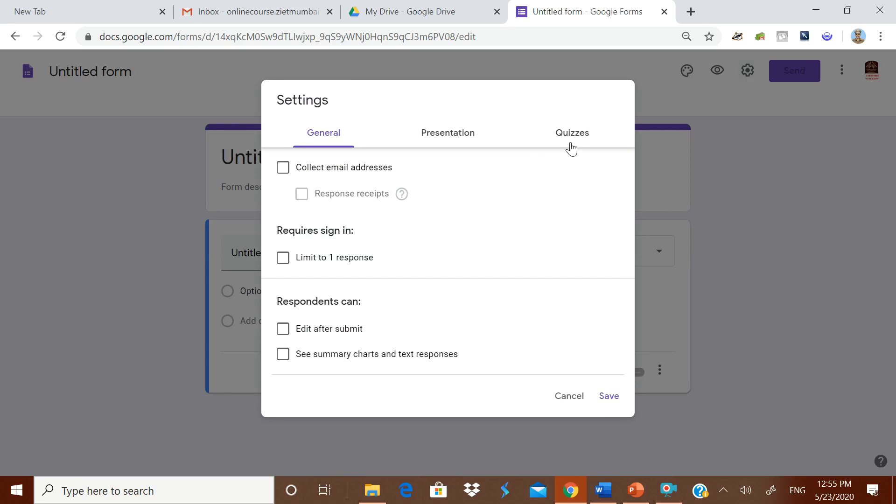
click(572, 146)
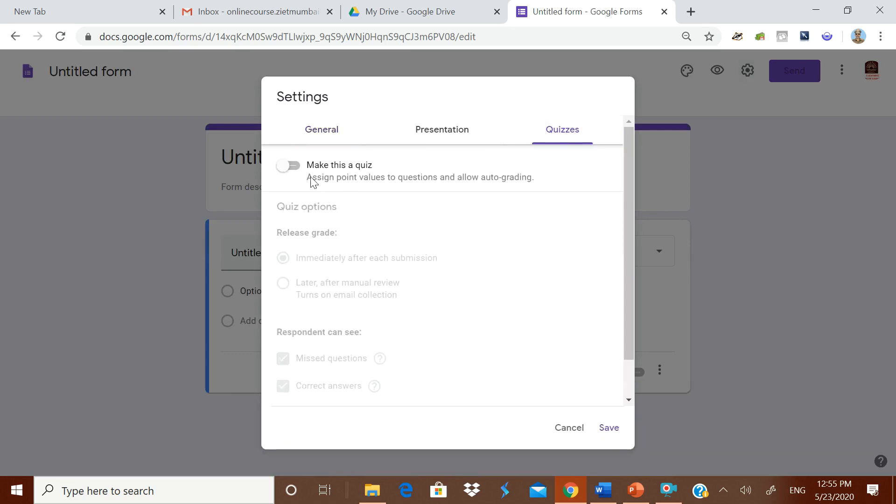
click(286, 168)
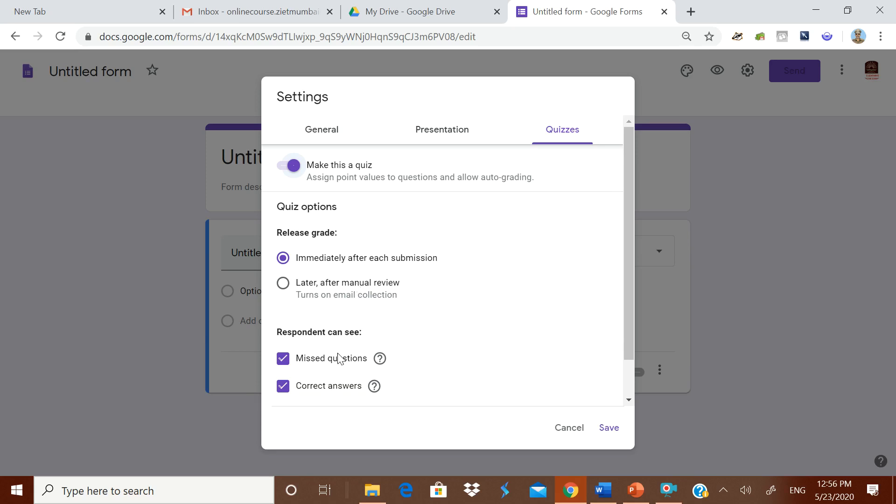
click(283, 360)
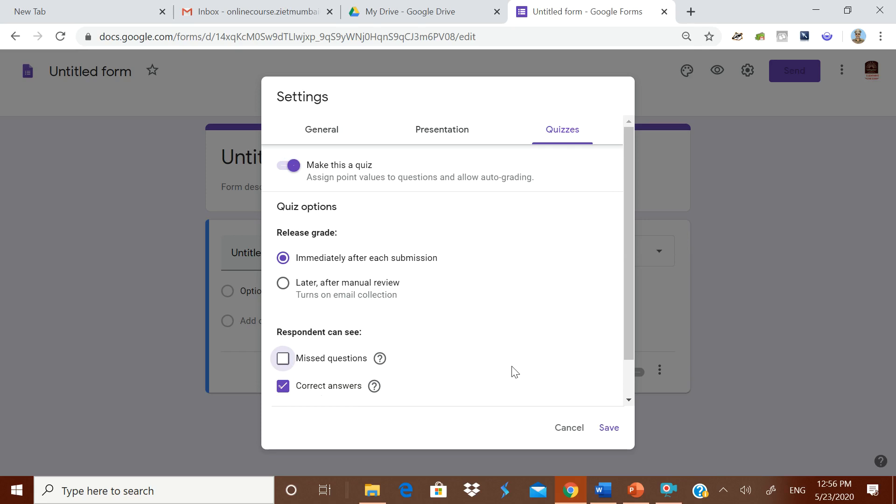
In the form's general settings, limit respondents to 1 response and let them see summary charts and text responses.
click(344, 130)
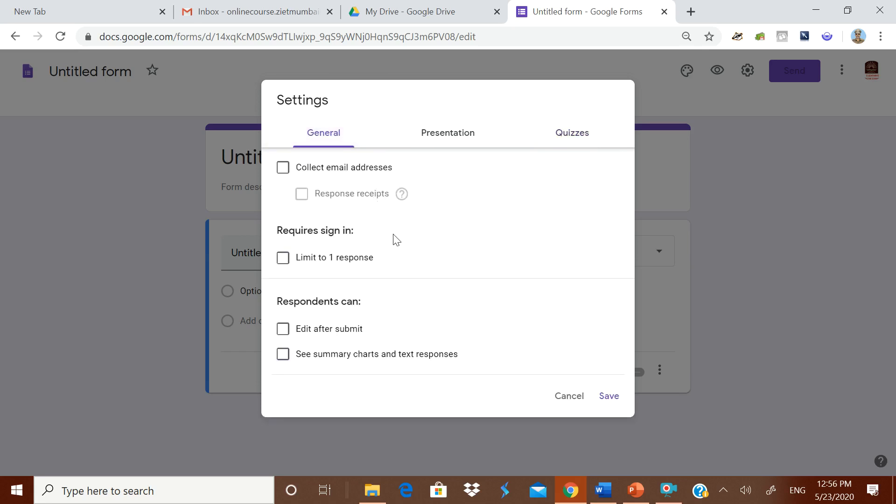
click(282, 258)
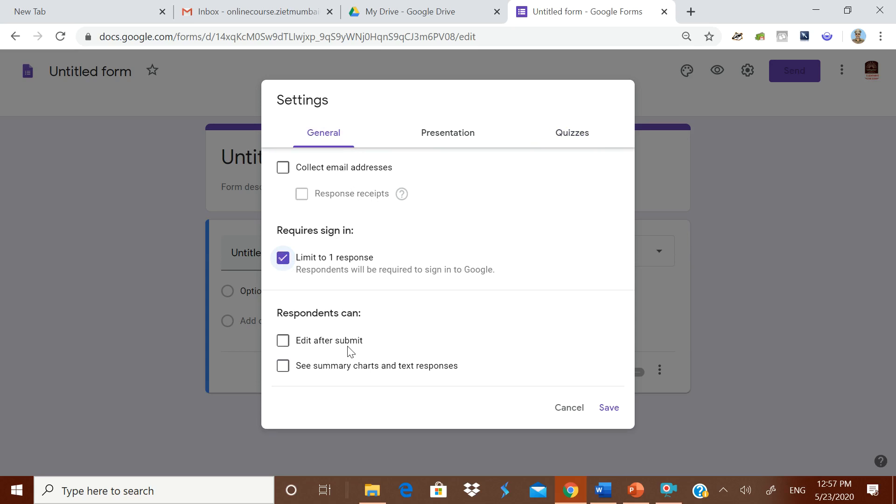
click(290, 373)
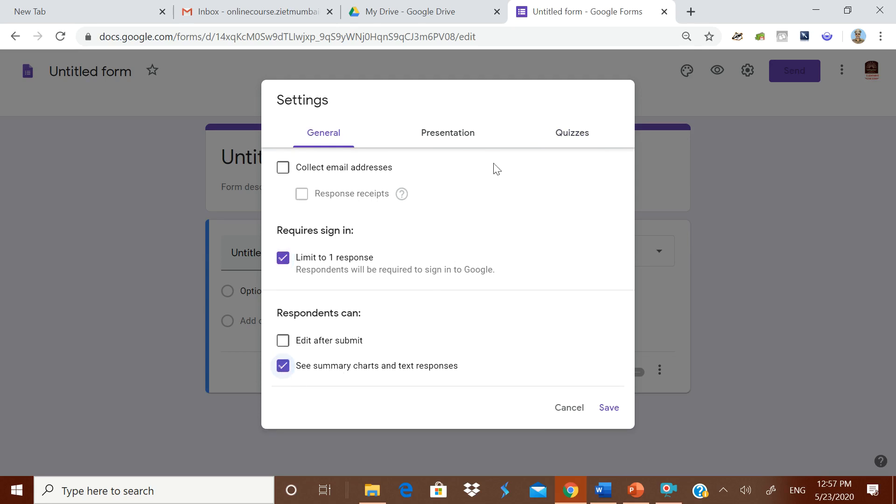
Enable shuffled question order in the form's presentation settings and save the settings.
click(470, 138)
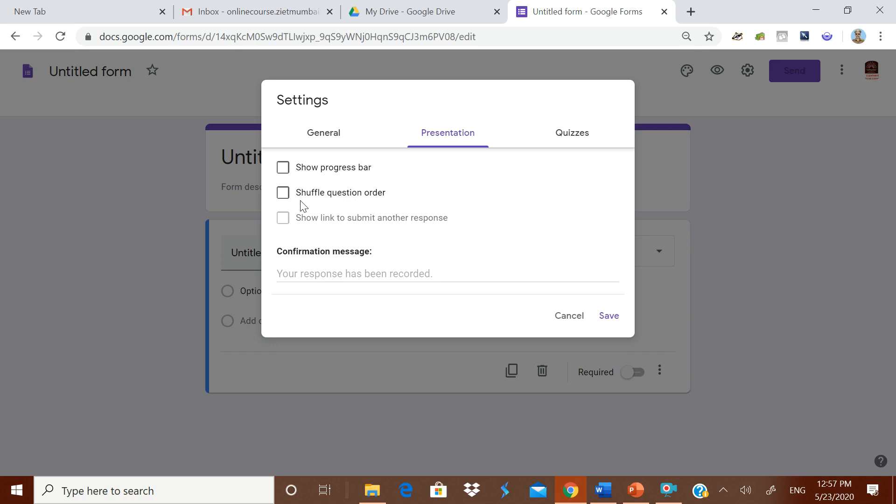
click(285, 194)
click(351, 270)
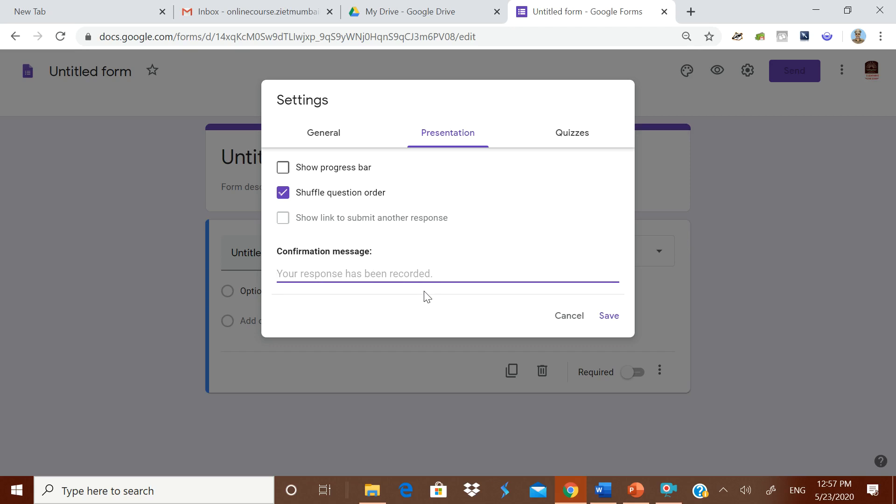
click(611, 320)
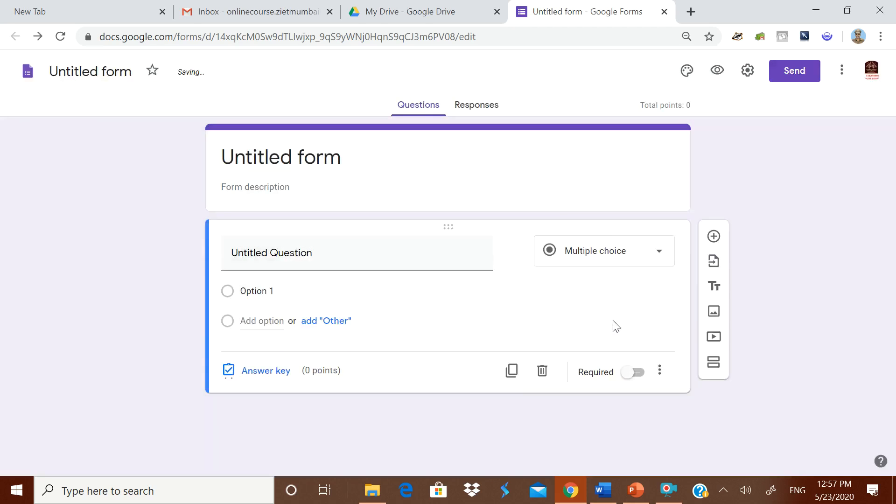
Title the form "QUIZ 1" and copy "WWW stands for ?" from quiz.docx in Word into the first question.
click(308, 157)
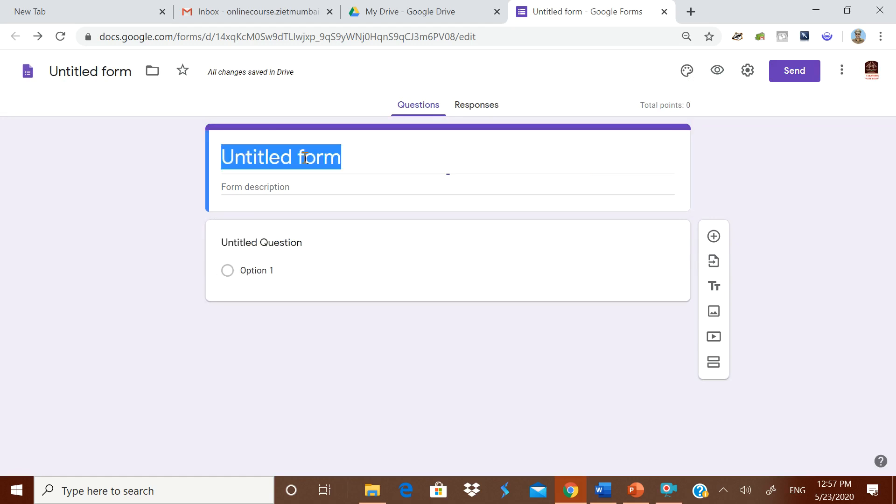
text(QUIZ 1)
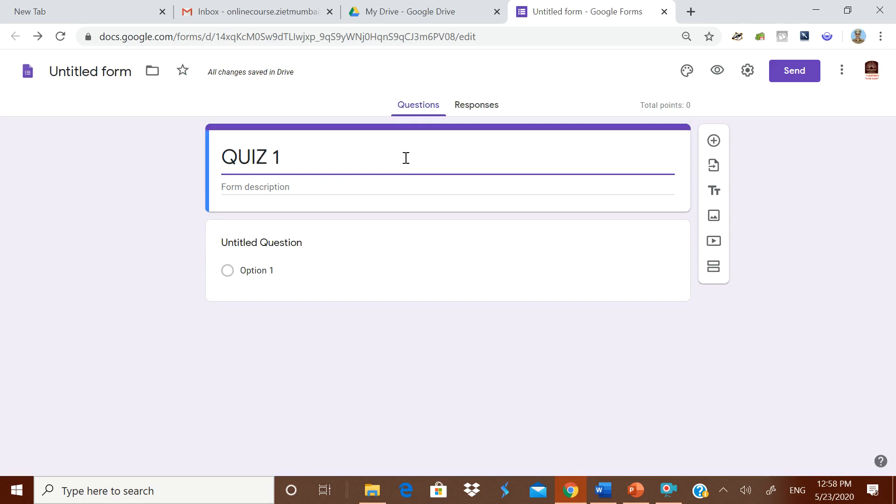
click(351, 247)
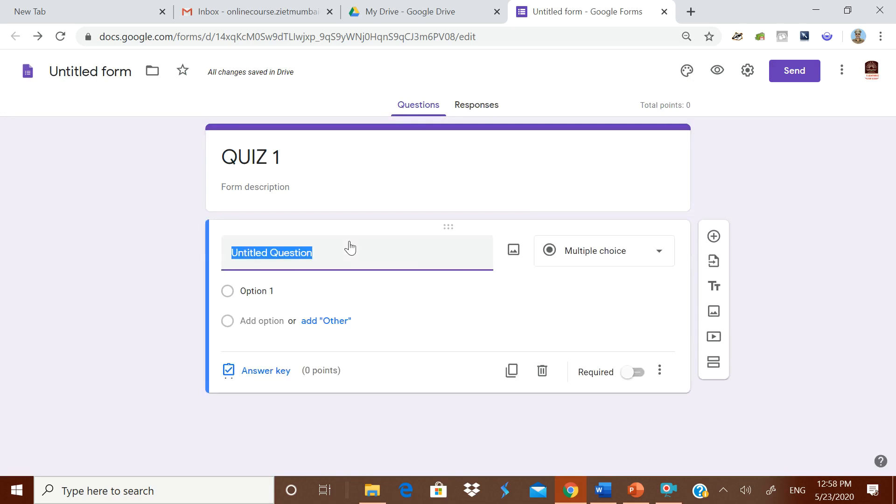
click(604, 490)
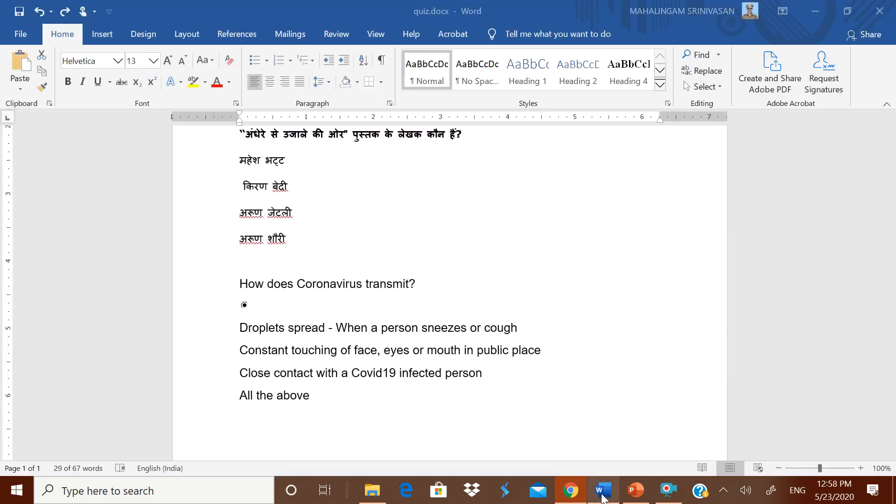
scroll(621, 327, up, 5)
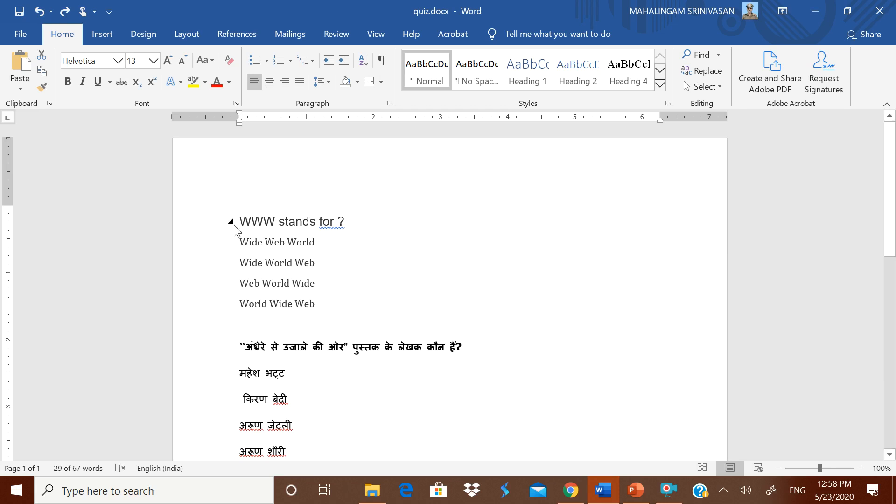
drag(238, 222, 360, 220)
key(ctrl+c)
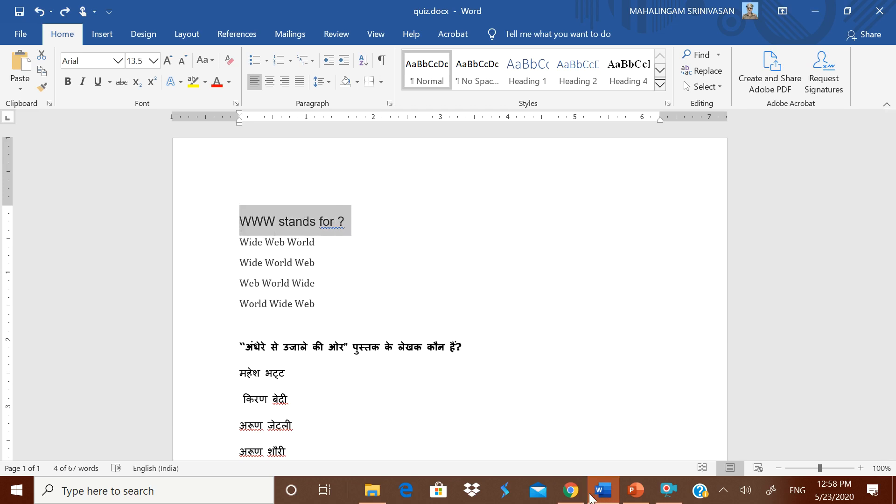
key(alt+Tab)
key(ctrl+v)
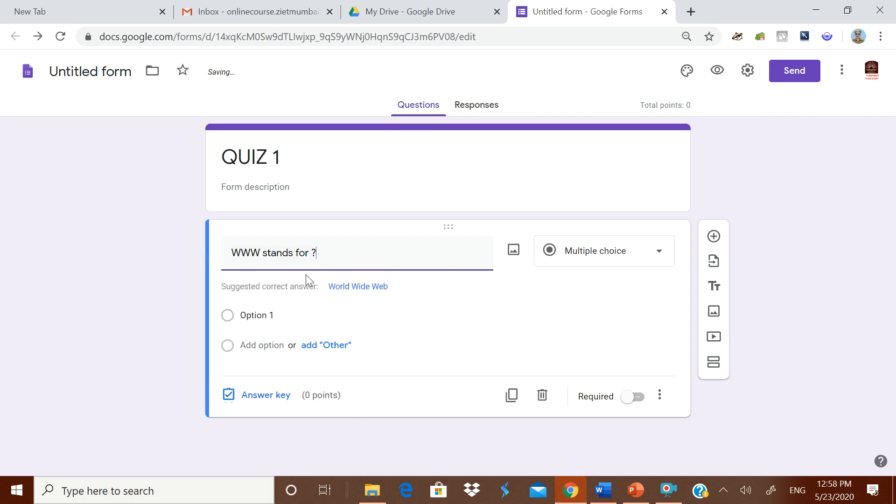
Copy the four answers from "Wide Web World" to "World Wide Web" in Word into the first question's options.
click(272, 315)
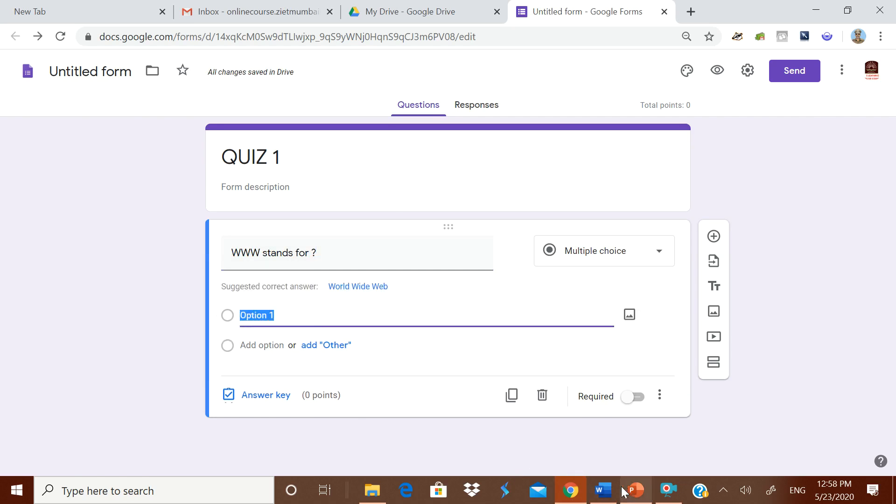
click(610, 496)
drag(238, 252, 341, 312)
key(ctrl+c)
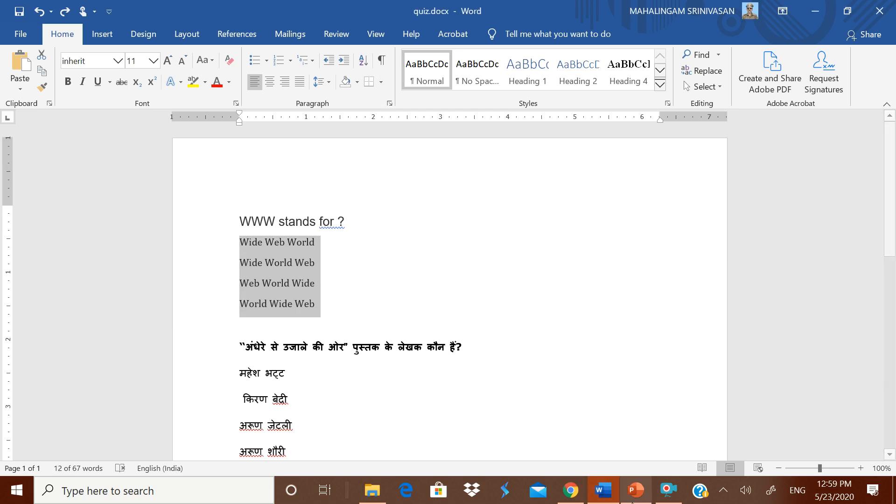
click(571, 490)
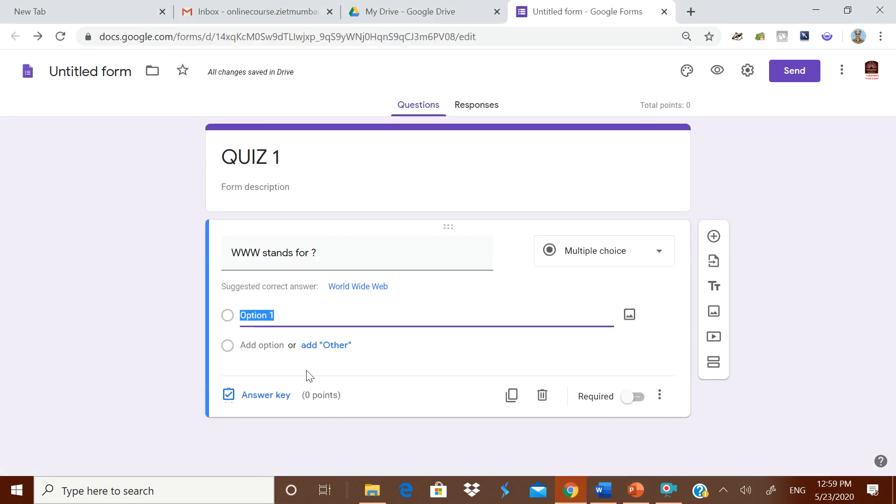
key(ctrl+v)
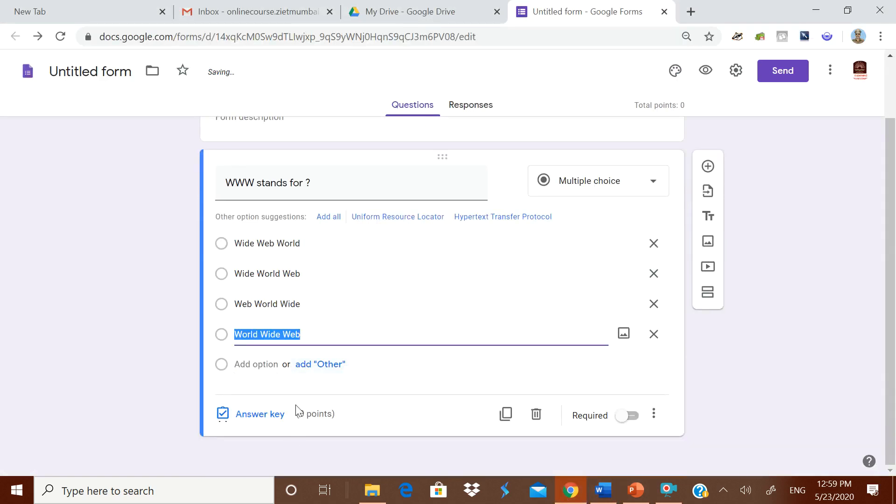
Set the first question's answer key to "World Wide Web" with 1 point.
click(266, 423)
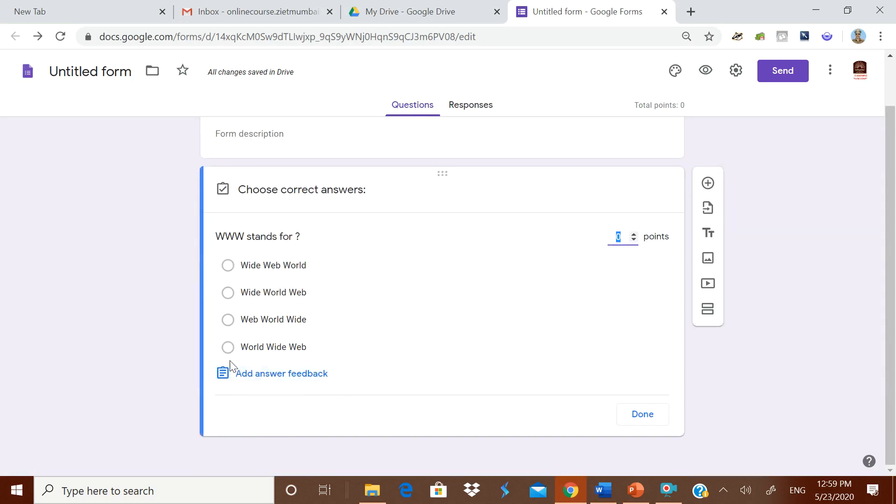
click(228, 348)
click(634, 234)
click(644, 420)
Add a second question to the form with the Hindi question about the author of "अंधेरे से उजाले की ओर", copied from Word.
click(603, 495)
scroll(320, 425, down, 3)
drag(239, 279, 534, 288)
key(ctrl+c)
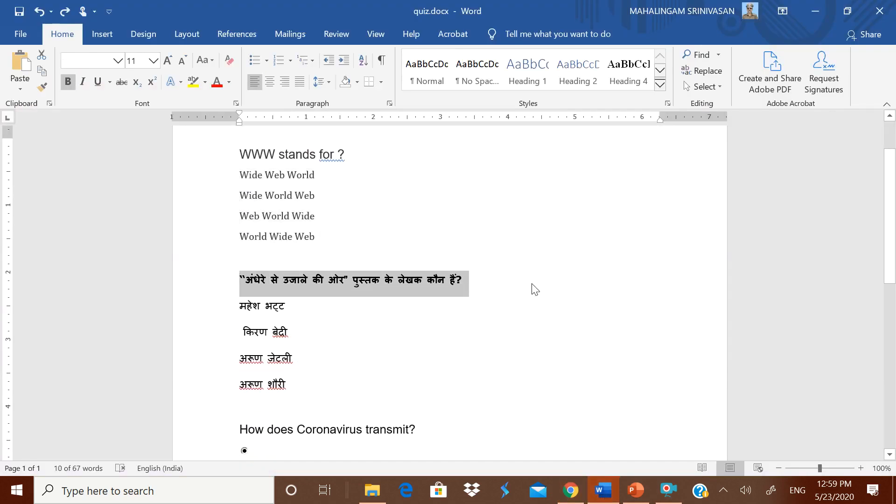
click(570, 490)
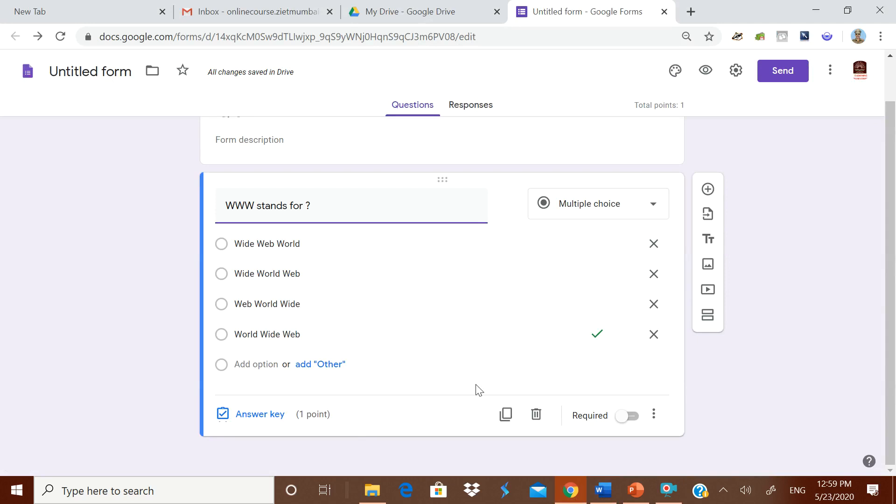
click(708, 190)
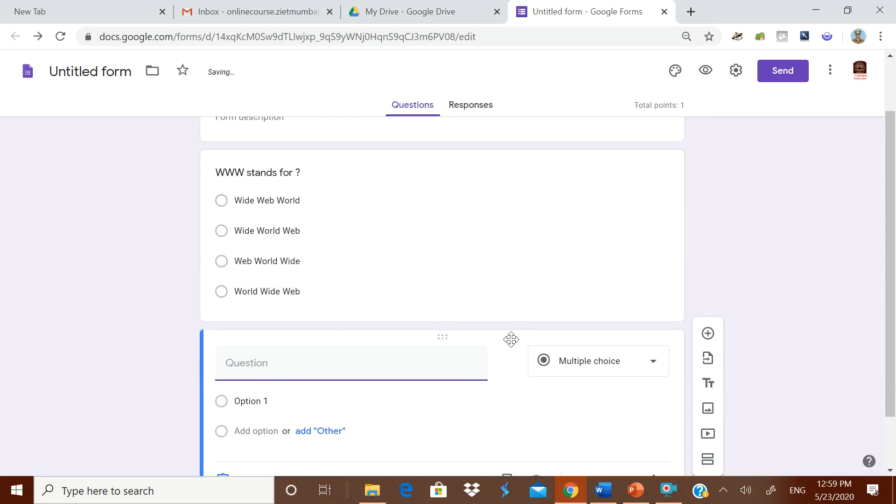
key(ctrl+v)
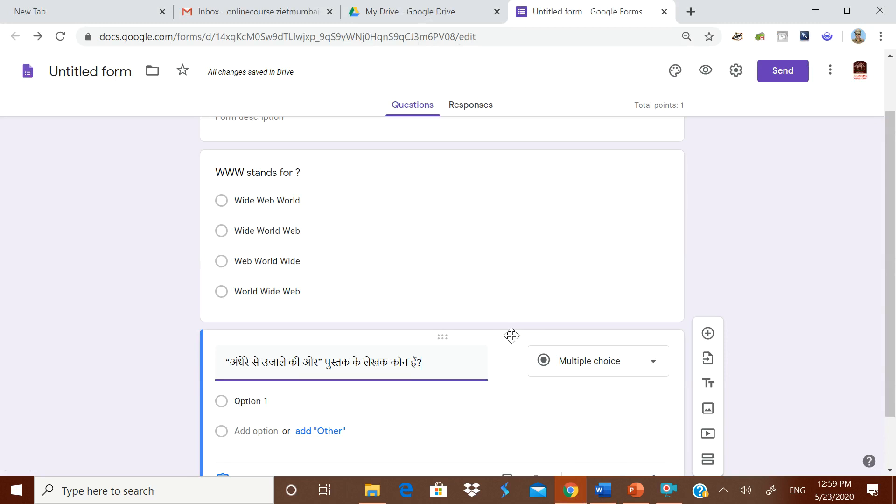
Copy the four Hindi author names from Word into the second question's options.
click(602, 490)
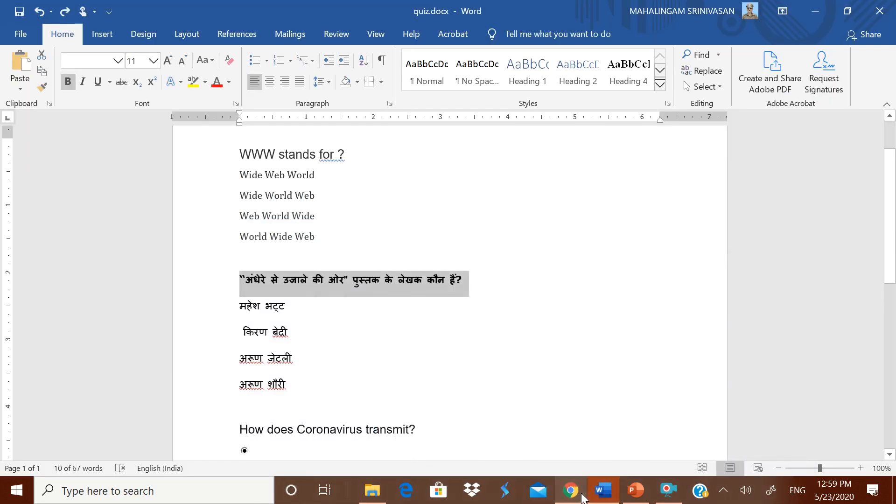
click(240, 306)
drag(252, 305, 314, 384)
key(ctrl+c)
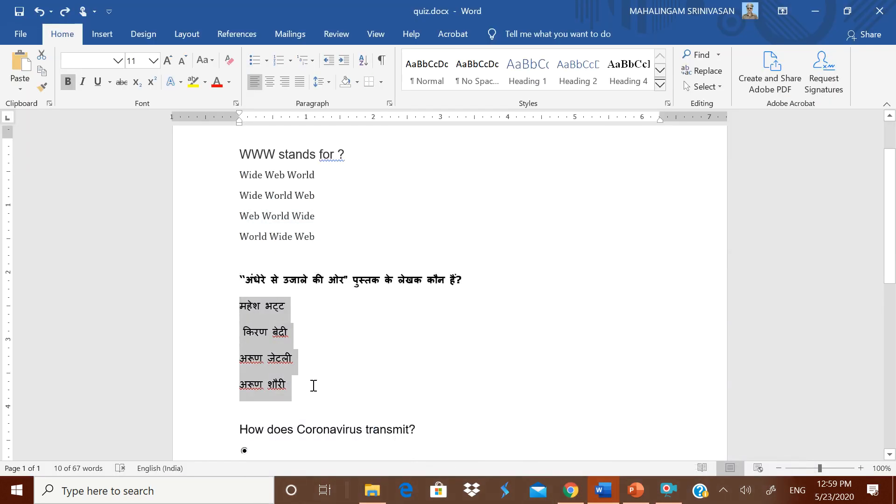
click(571, 490)
click(289, 400)
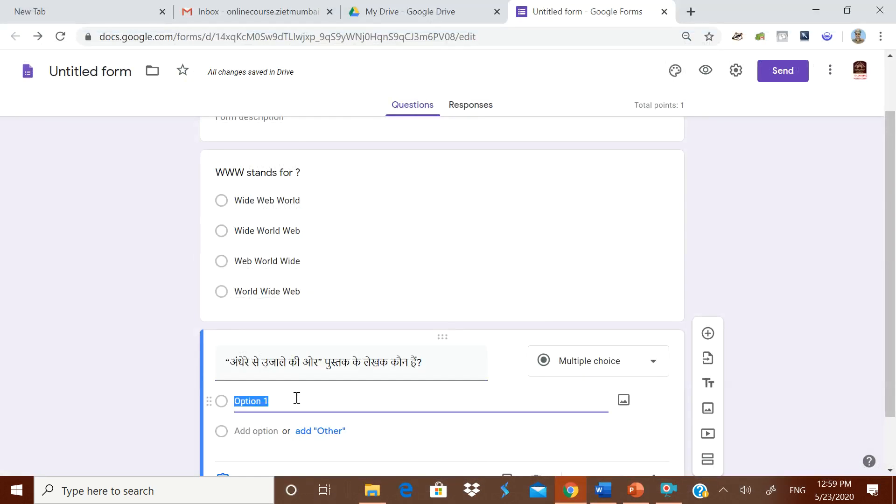
key(ctrl+v)
Set the second question's answer key to "अरूण जेटली" with 1 point.
click(272, 417)
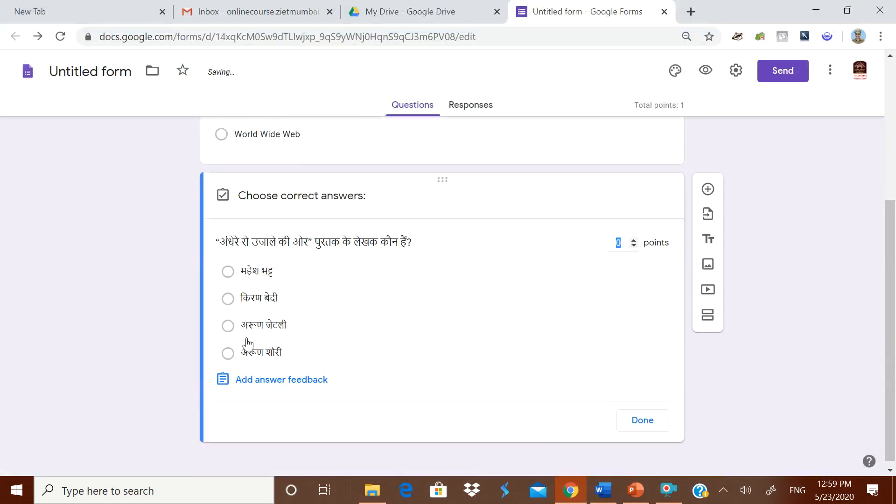
click(418, 318)
click(633, 239)
click(640, 425)
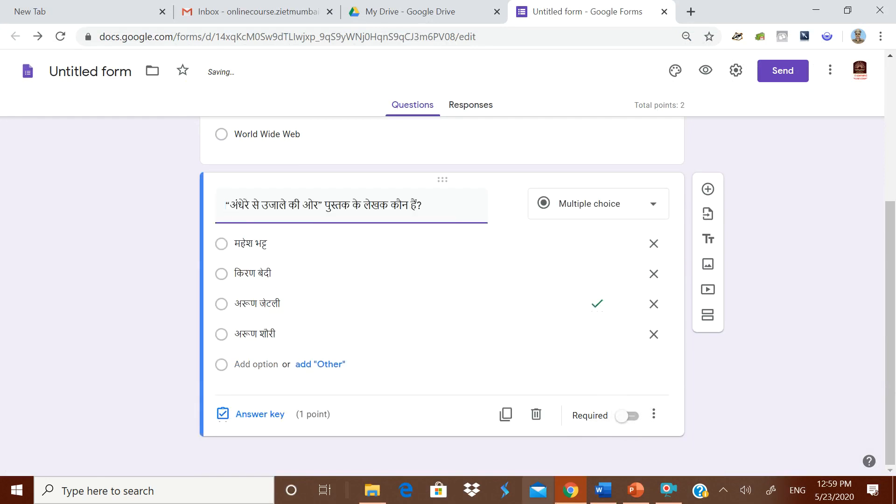
Add a third question to the form with the text "How does Coronavirus transmit?" copied from the Word document.
click(604, 490)
scroll(241, 378, down, 3)
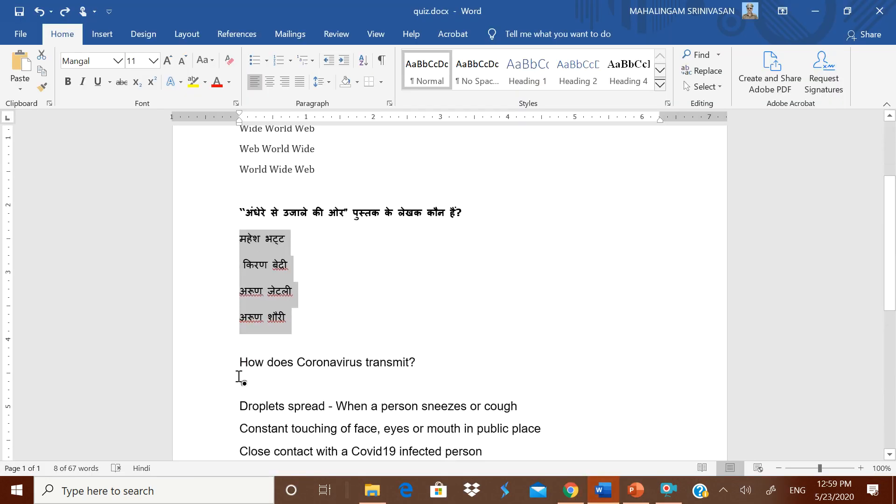
drag(238, 363, 450, 365)
key(ctrl+c)
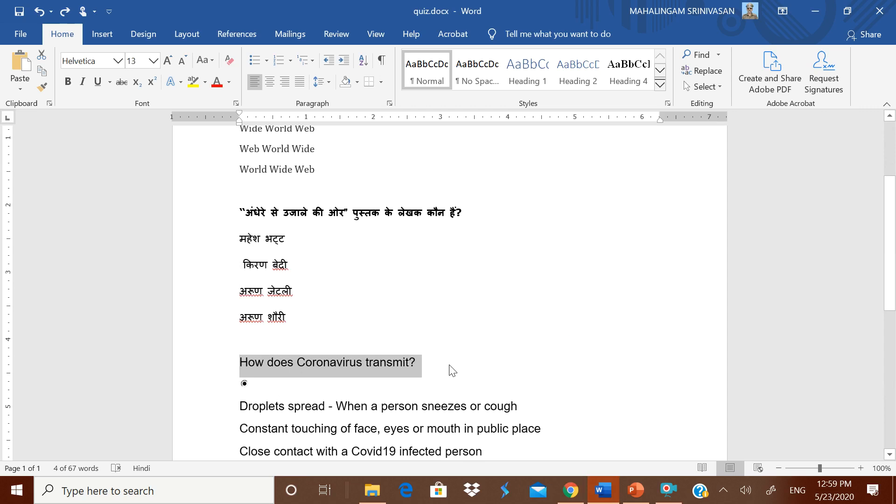
click(571, 491)
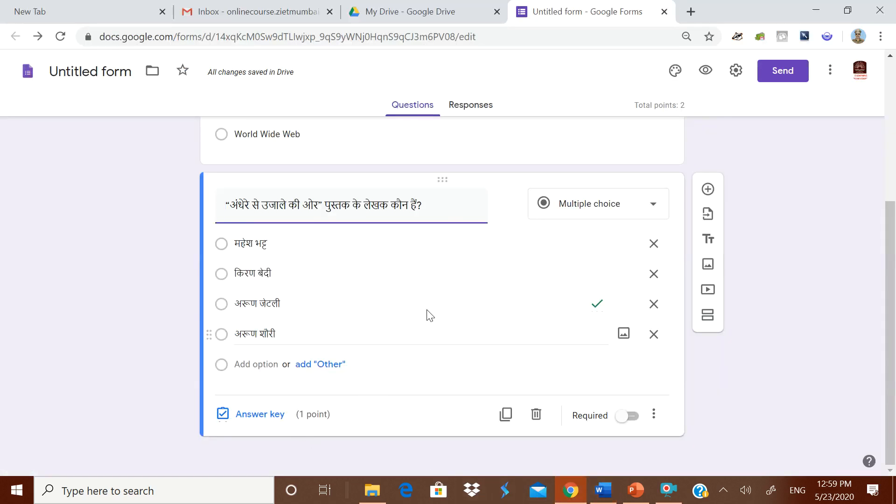
click(708, 189)
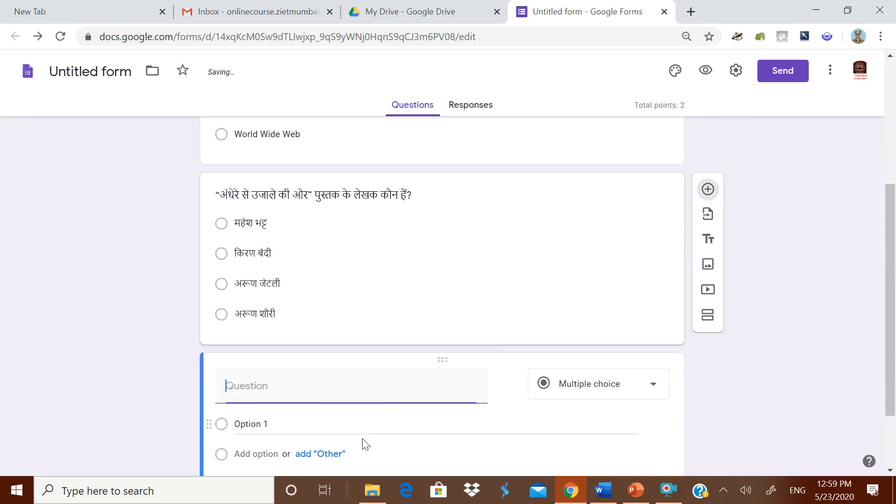
key(ctrl+v)
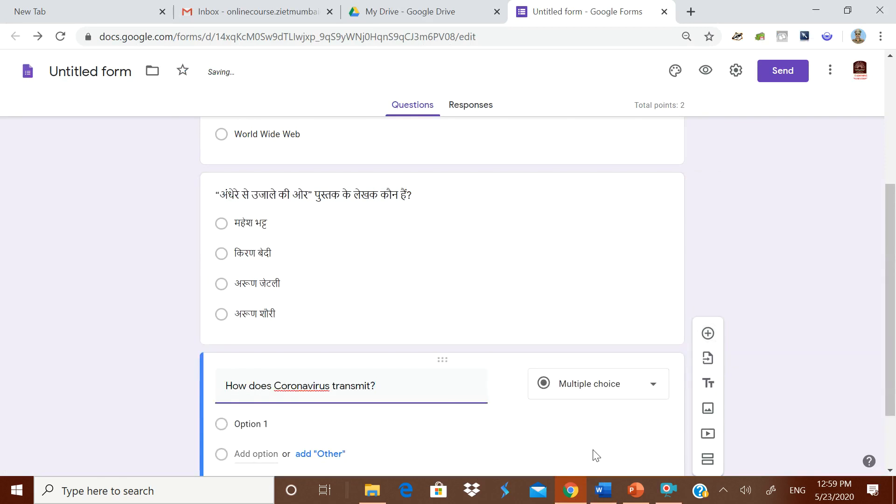
Copy the four transmission answers, from "Droplets spread" to "All the above", from Word into the Coronavirus question's options.
click(602, 490)
scroll(274, 377, down, 3)
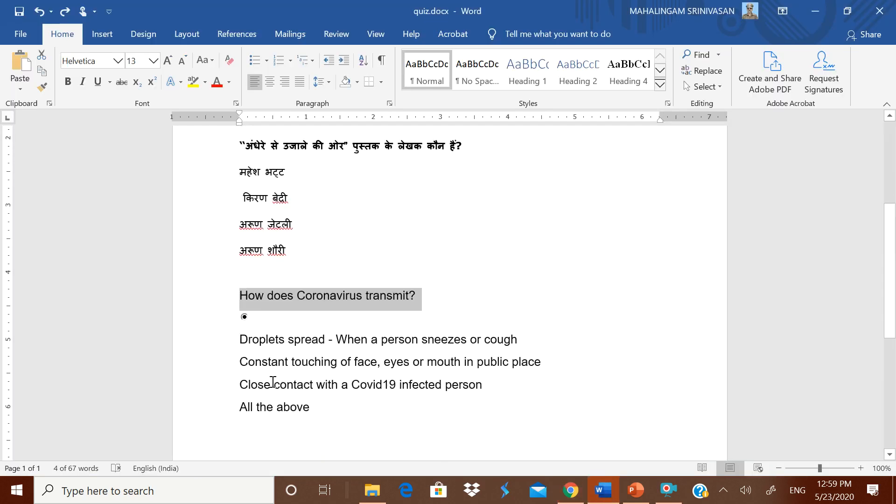
drag(241, 339, 328, 414)
key(ctrl+c)
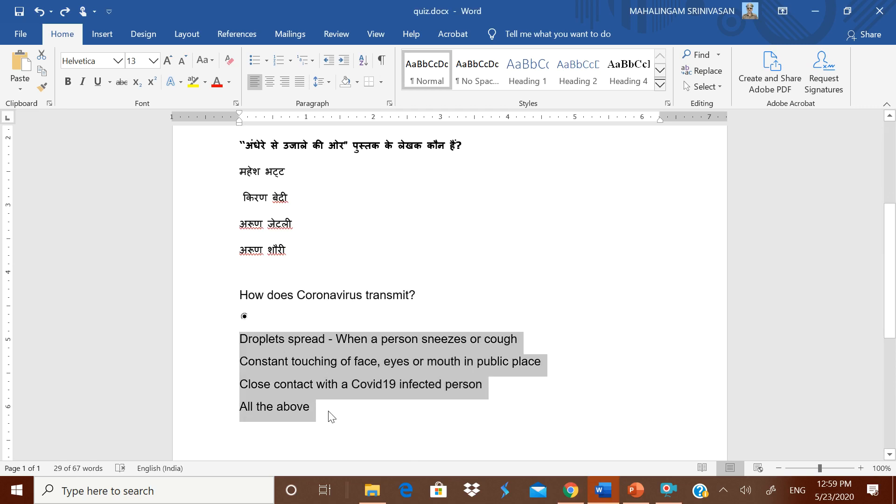
click(571, 490)
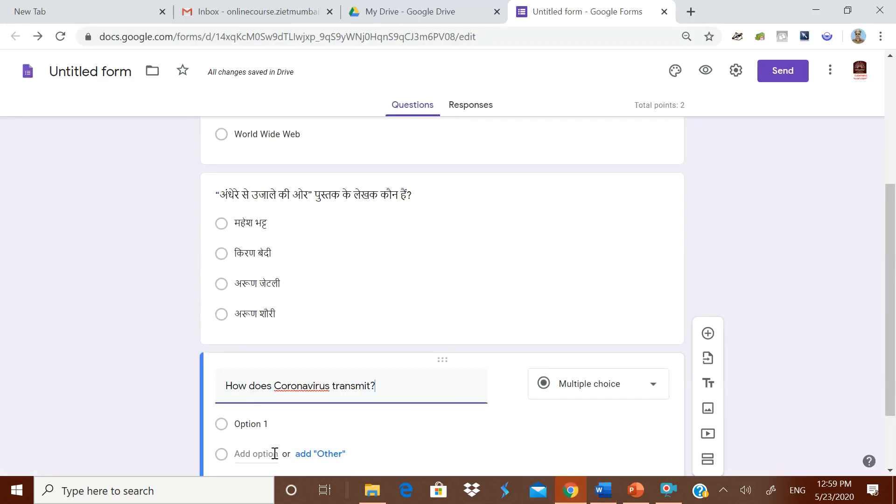
click(260, 425)
key(ctrl+v)
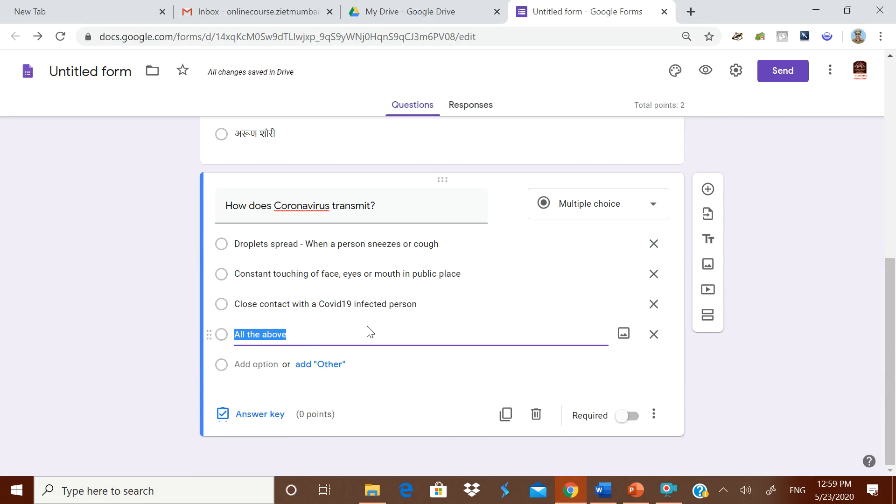
Set the Coronavirus question's answer key to "All the above" with 1 point and add a blank fourth question.
click(252, 415)
click(229, 355)
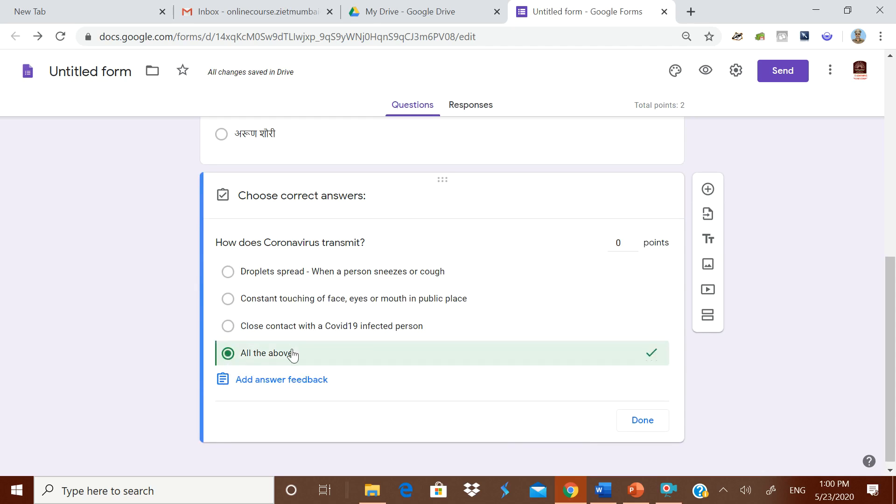
click(634, 240)
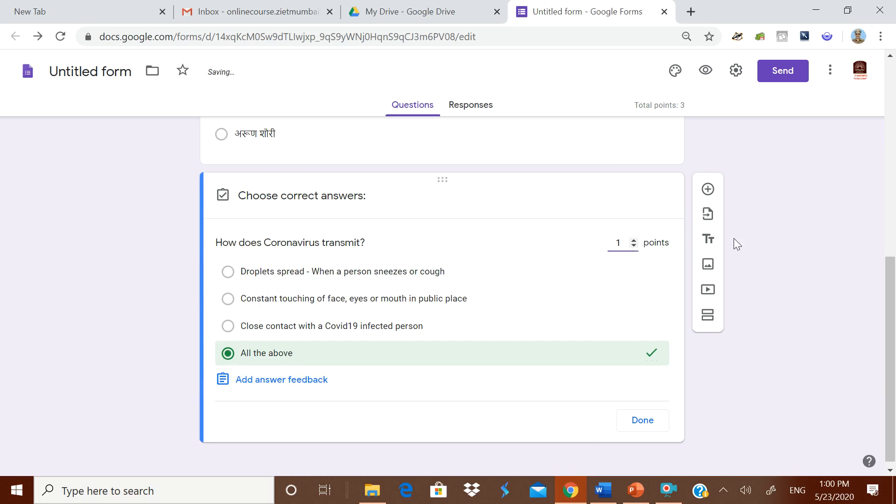
click(708, 189)
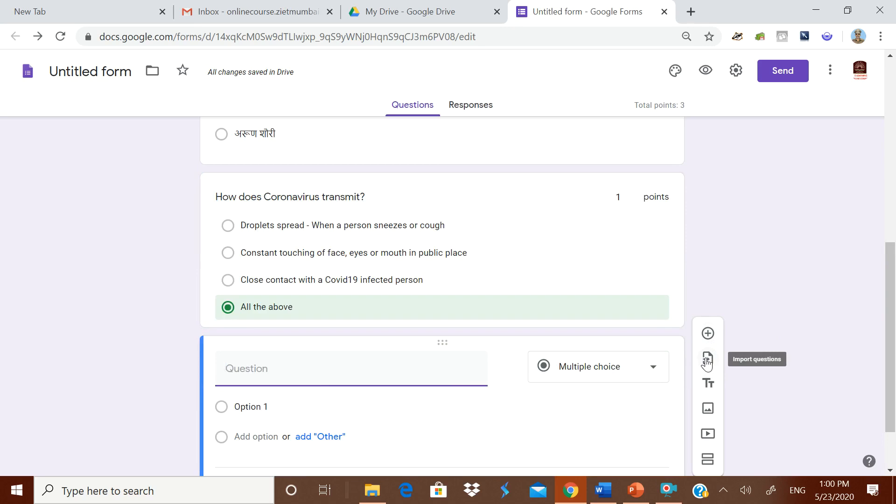
Look through the image sources Camera, By URL, Photos and Google Drive, and leave without inserting an image.
click(713, 412)
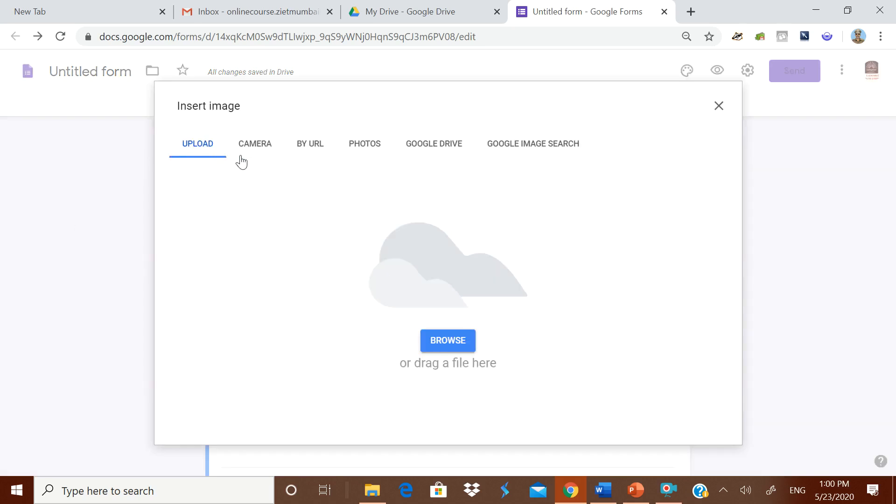
click(255, 156)
click(312, 149)
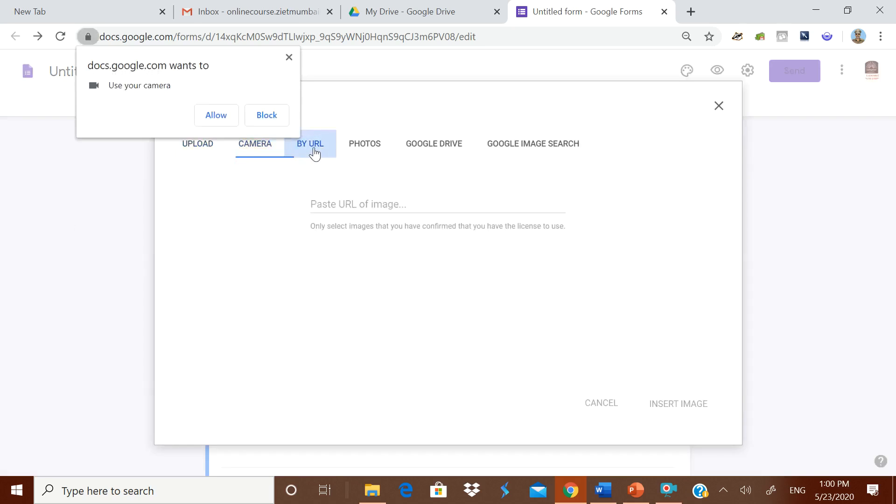
click(363, 146)
click(431, 148)
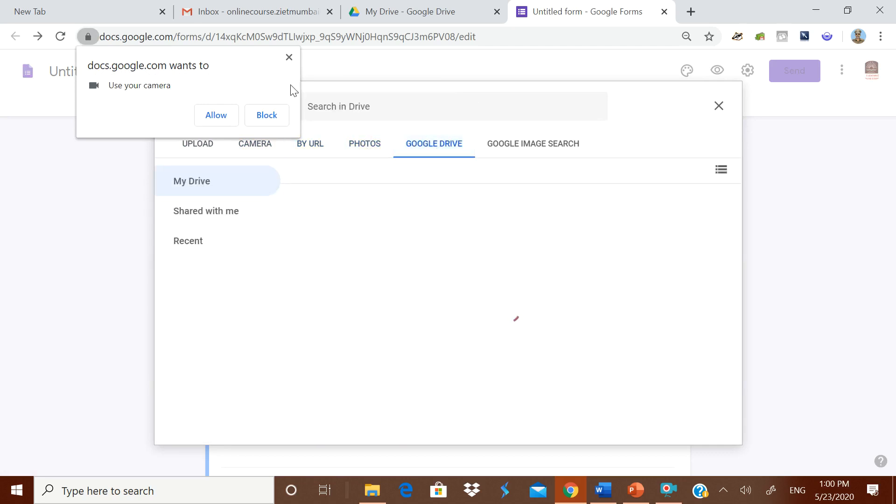
click(290, 58)
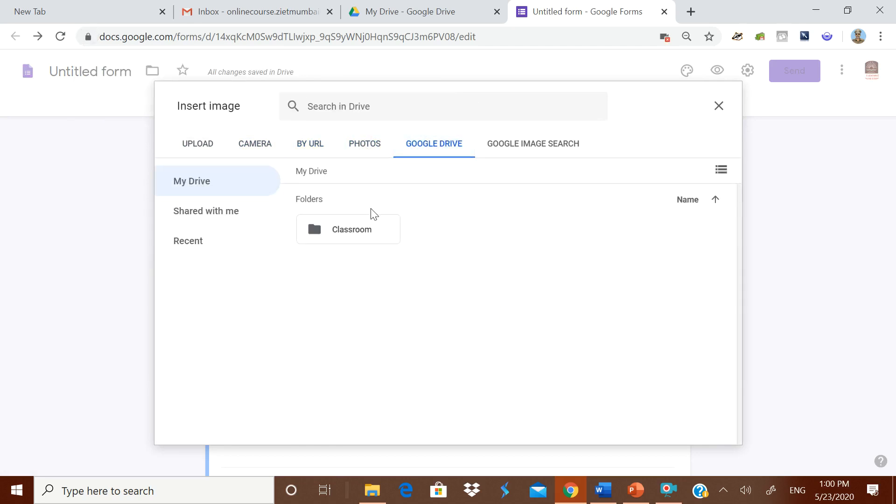
click(719, 106)
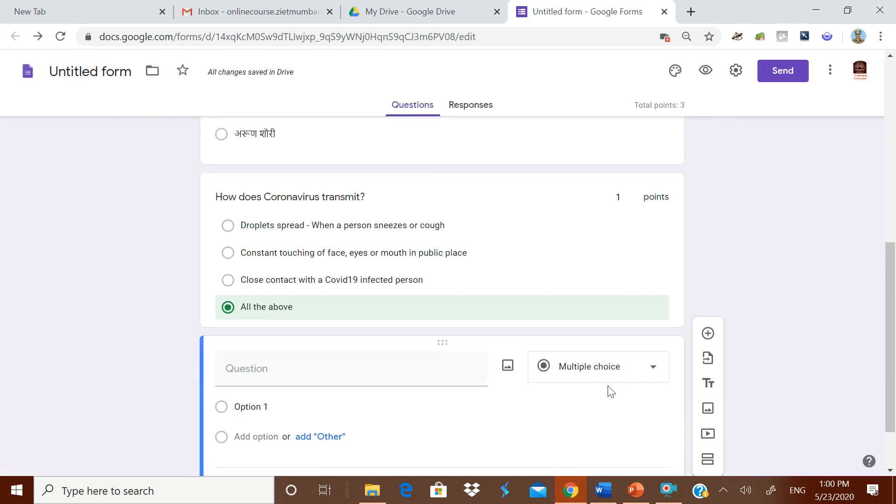
Look at the URL and YouTube search options for adding a video, and leave without selecting one.
click(288, 363)
scroll(570, 346, down, 2)
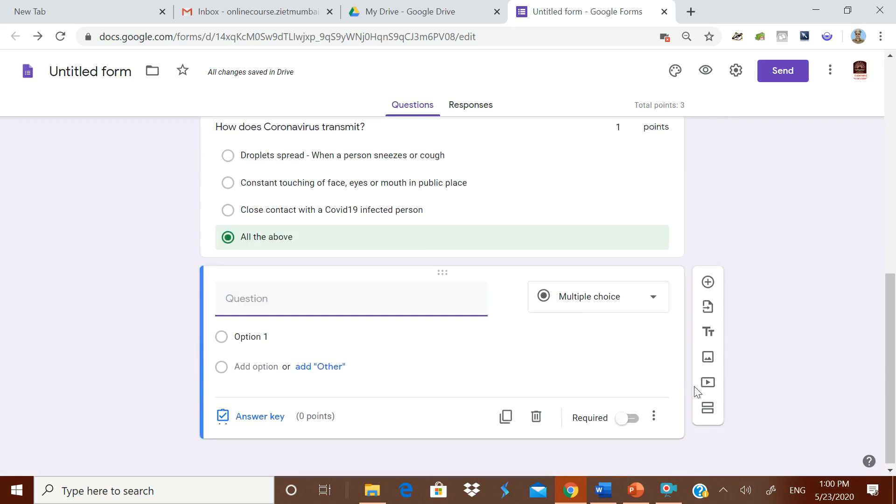
click(709, 383)
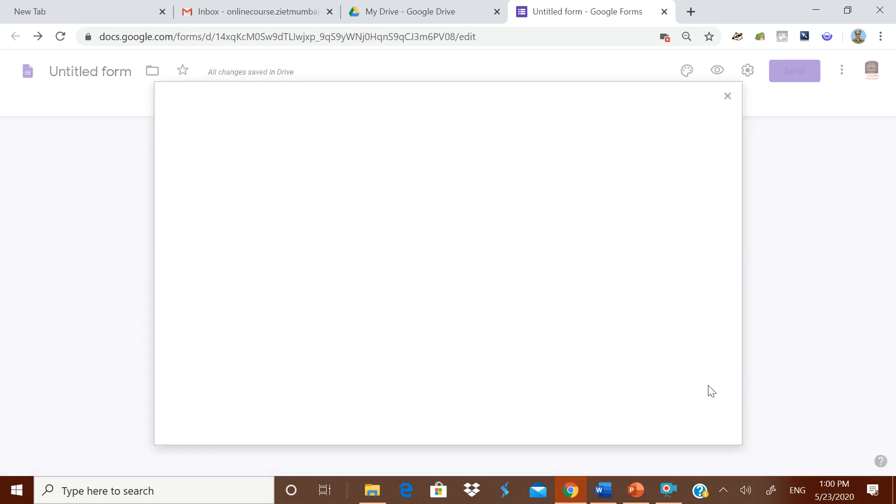
click(262, 136)
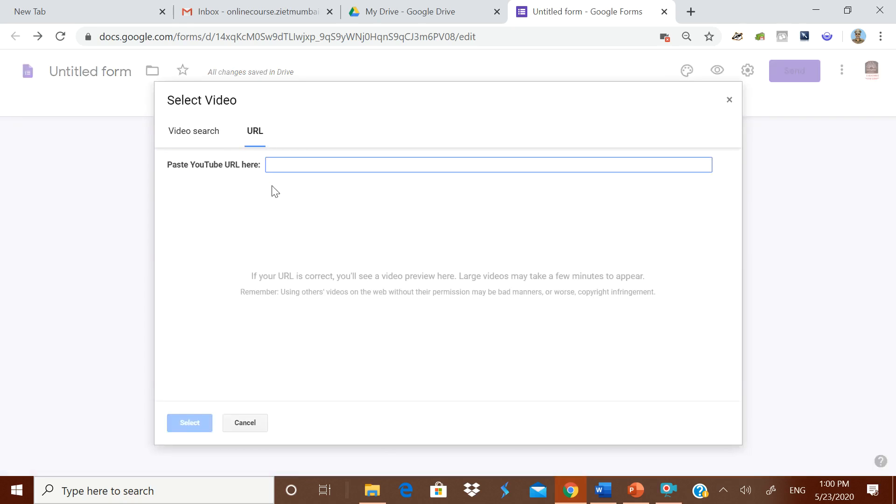
click(204, 133)
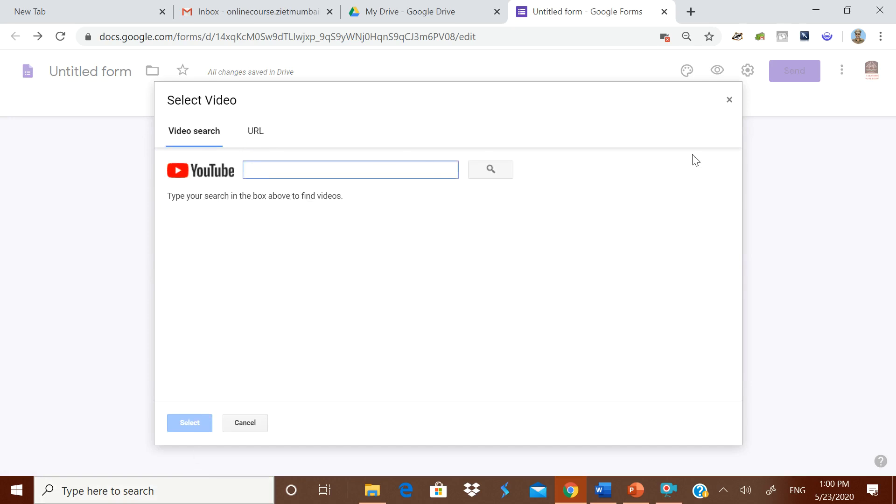
click(729, 92)
click(729, 103)
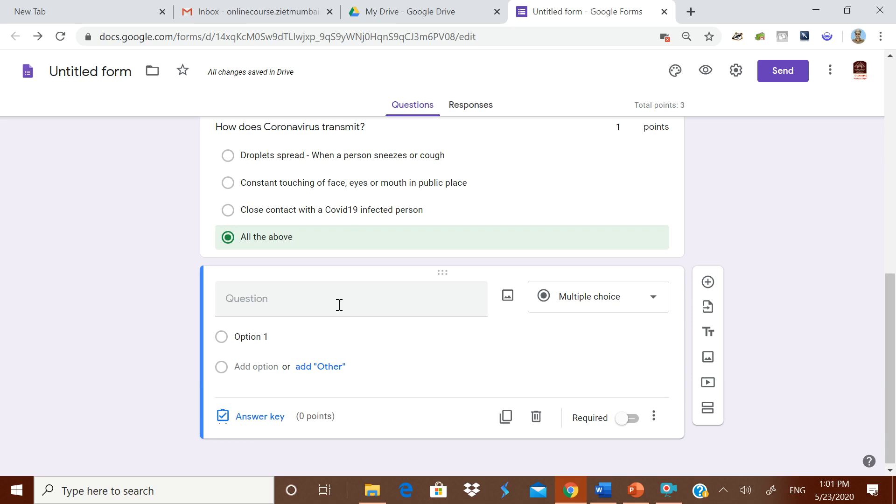
Look over the quiz and the question types offered for the blank question, opening and cancelling File upload.
scroll(748, 231, up, 2)
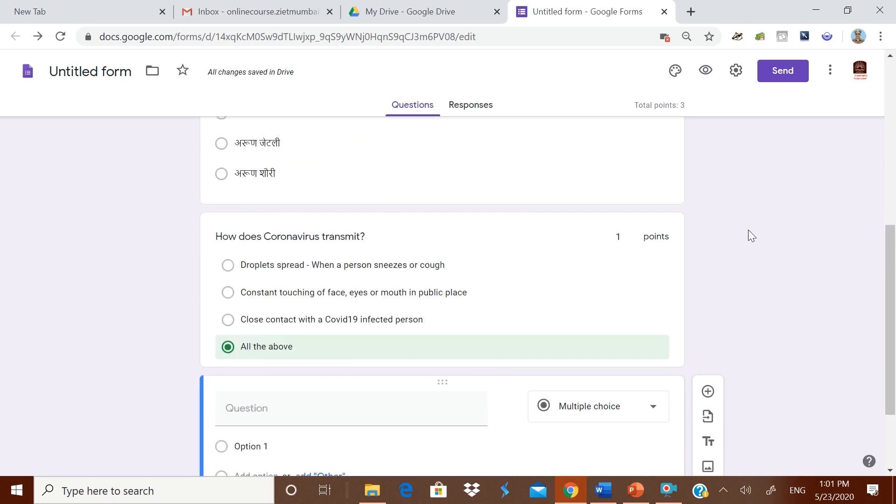
scroll(749, 230, up, 8)
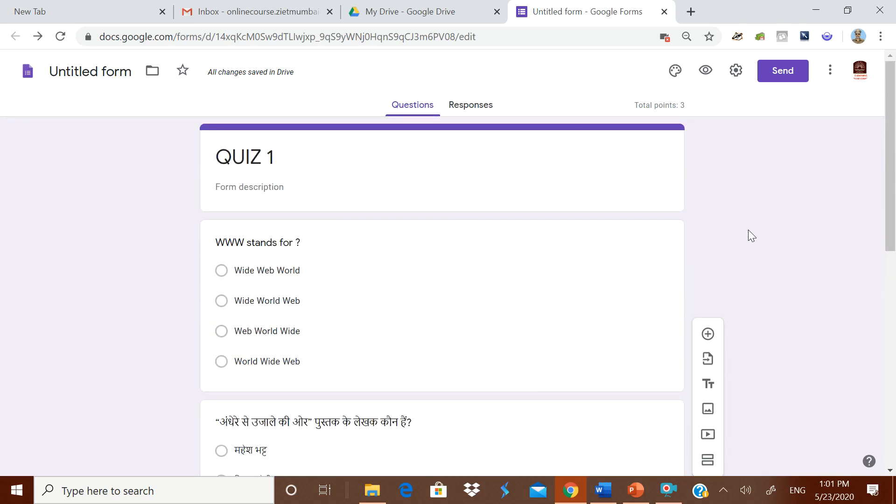
scroll(732, 256, down, 11)
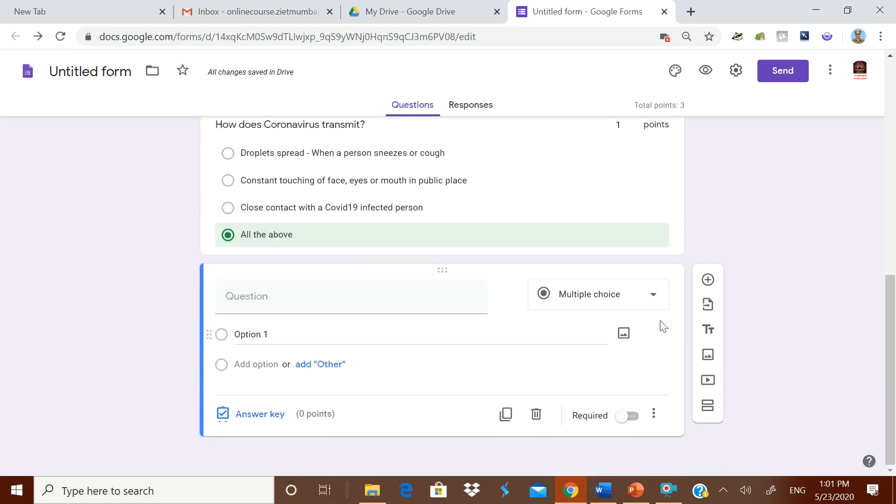
click(655, 304)
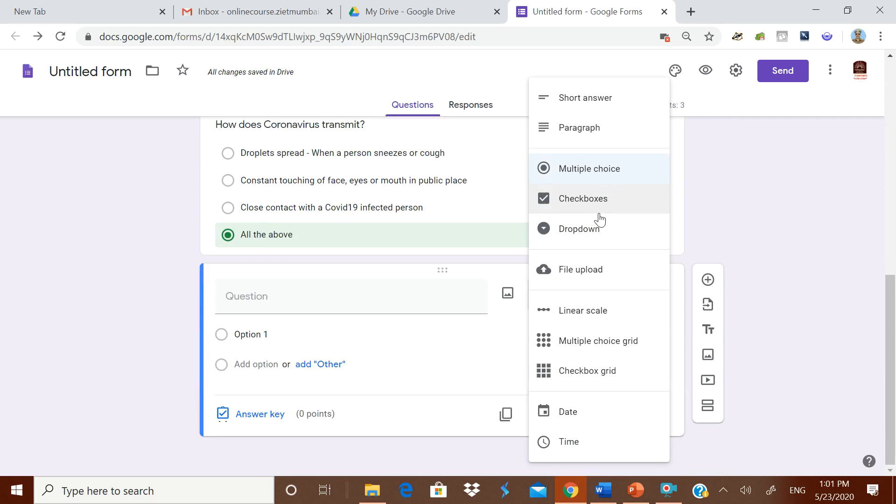
click(610, 284)
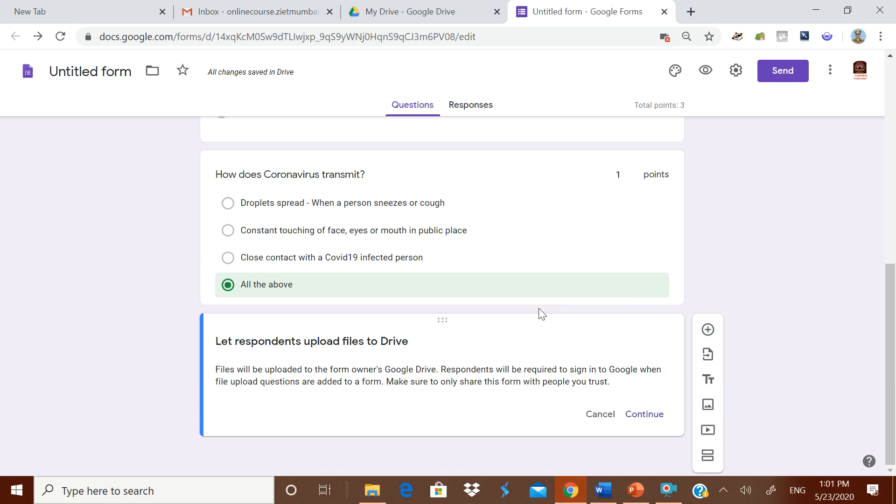
click(599, 415)
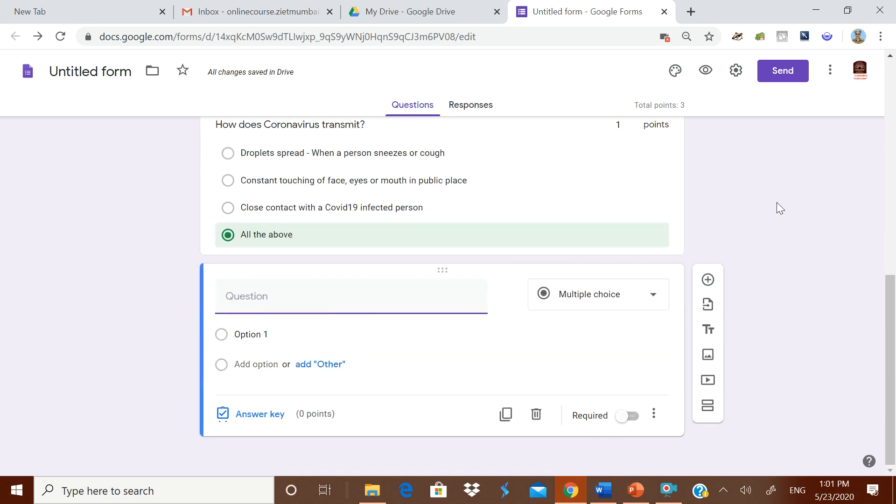
Generate a shortened URL for sharing the form and copy the link.
click(792, 74)
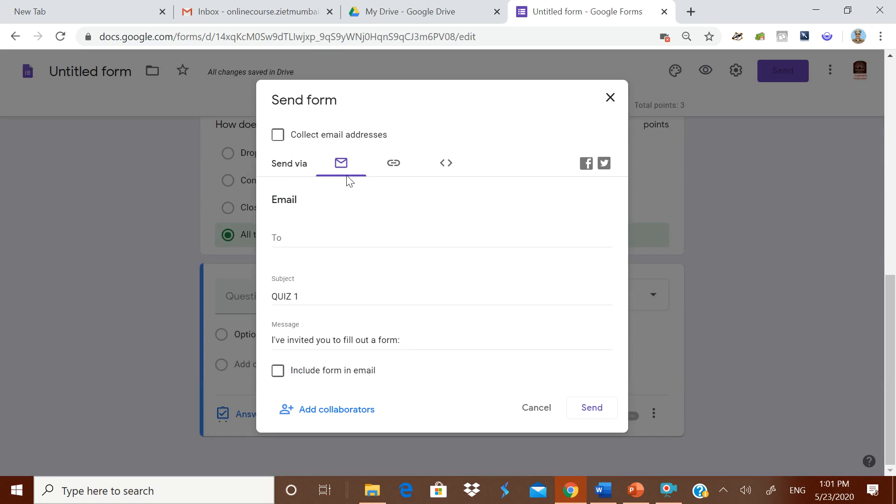
click(393, 166)
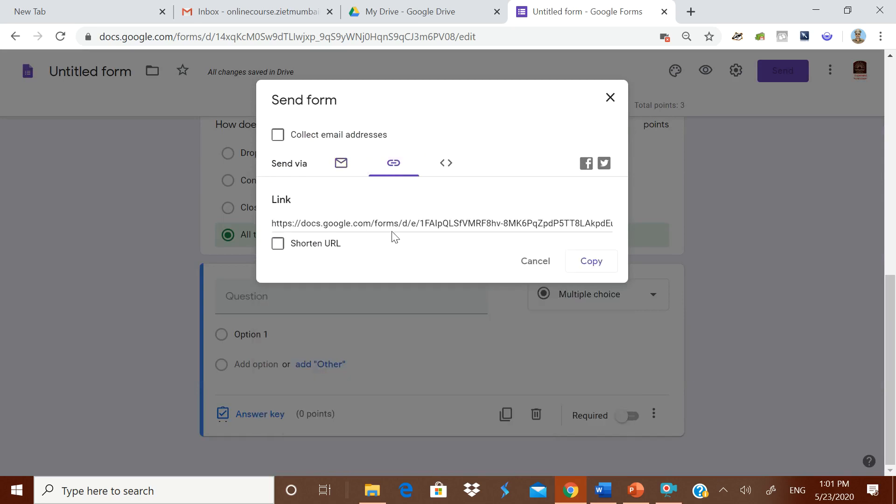
click(278, 250)
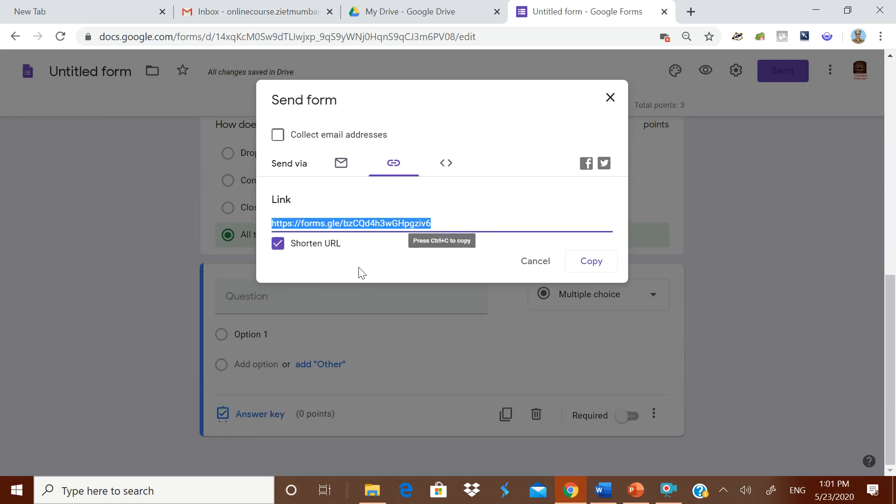
click(590, 265)
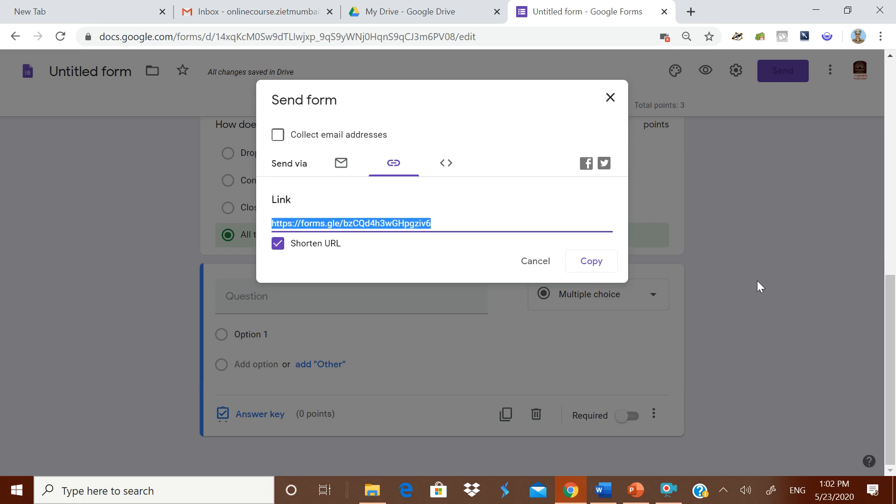
click(590, 261)
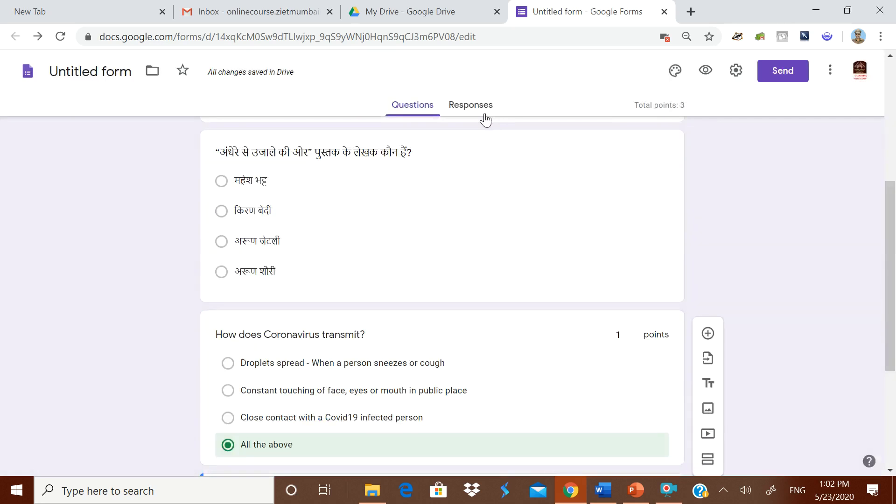
Check the form's responses, return to its questions and switch to the quiz presentation in PowerPoint.
click(480, 112)
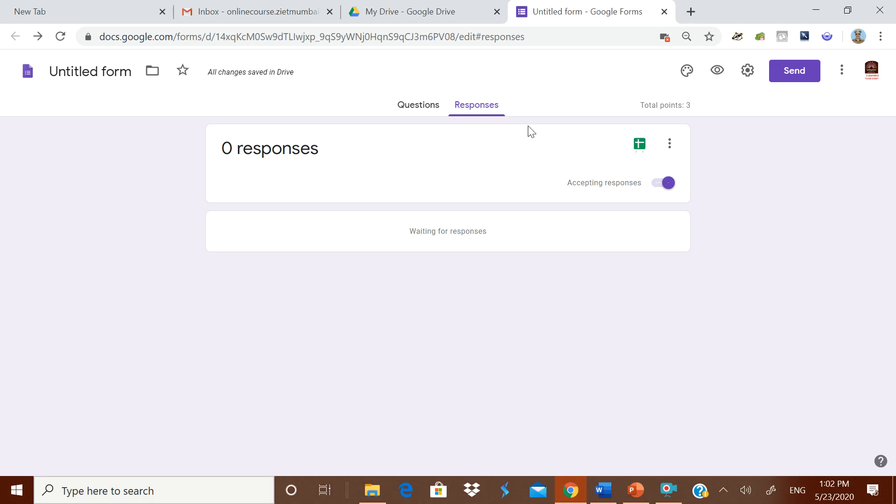
click(408, 110)
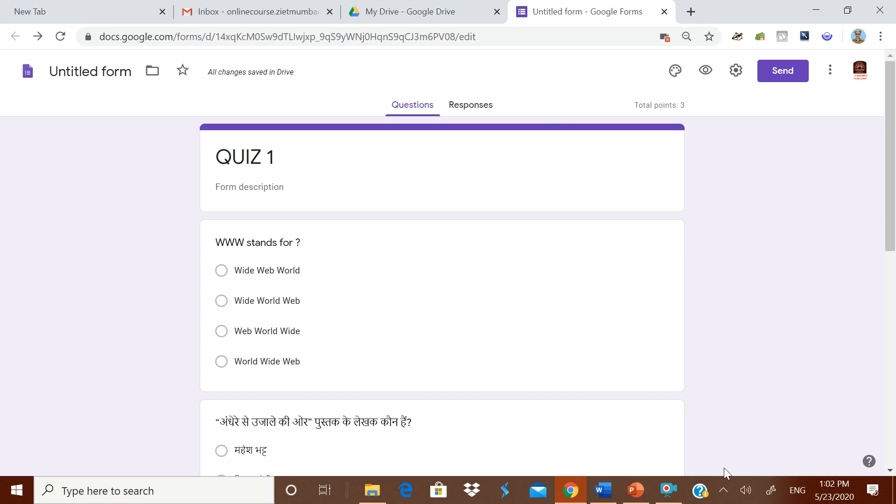
click(635, 490)
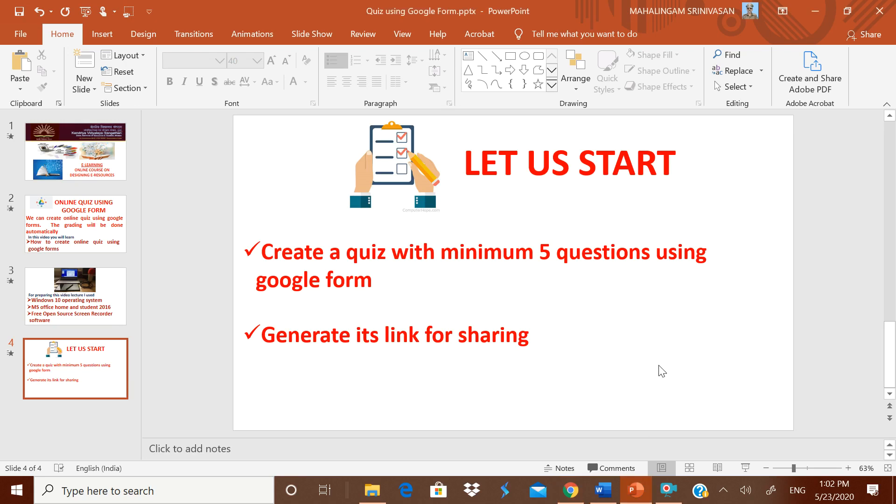